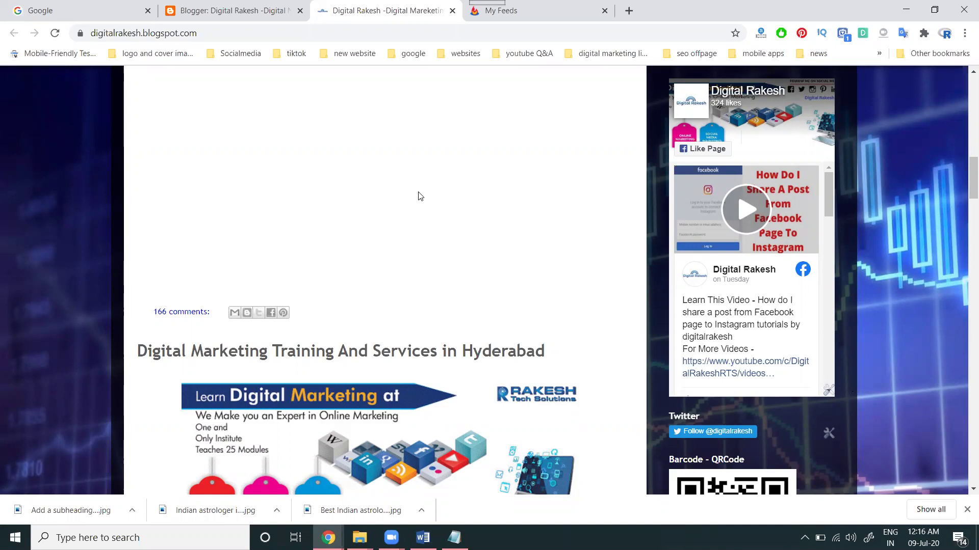
Step: Look through the blog's page links and sidebar gadgets
scroll(418, 192, "up", 1)
scroll(419, 193, "up", 15)
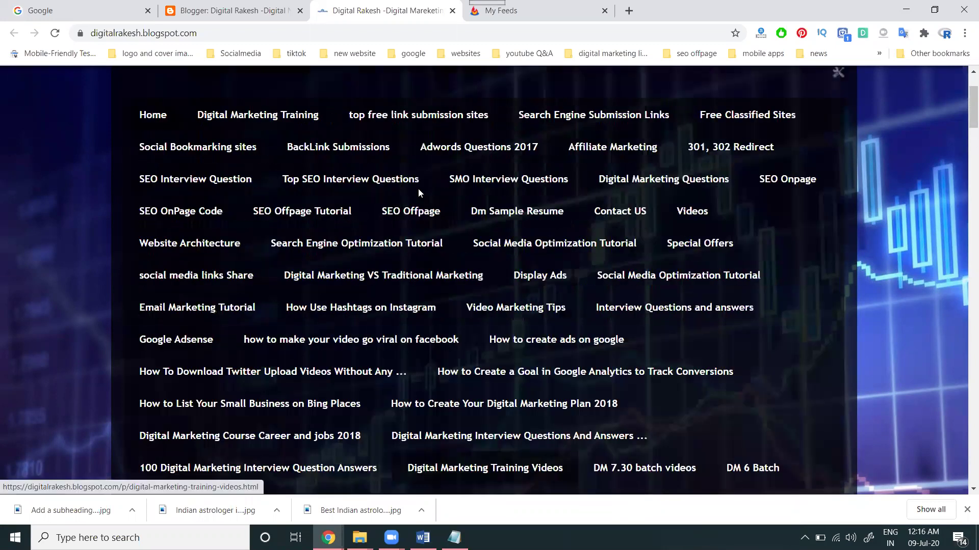
scroll(419, 191, "up", 1)
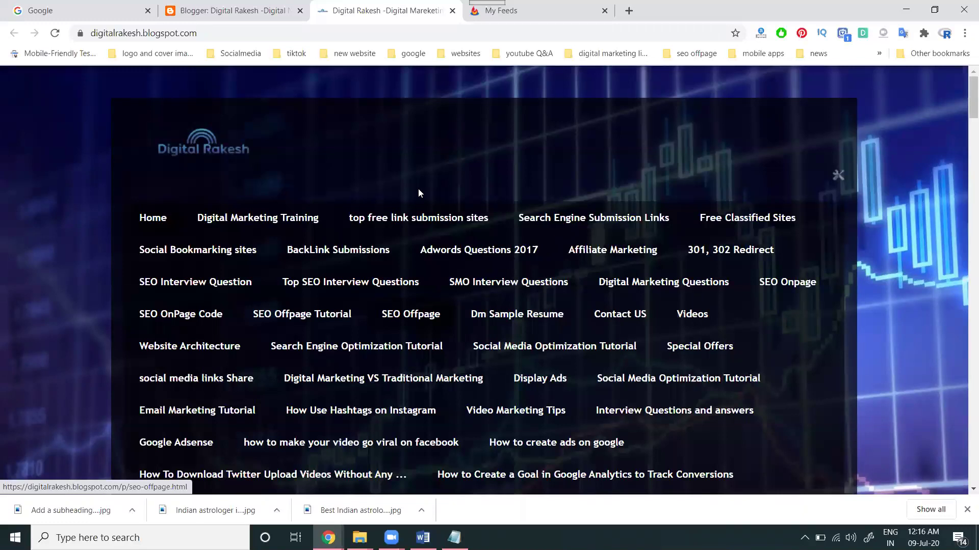
scroll(455, 170, "down", 9)
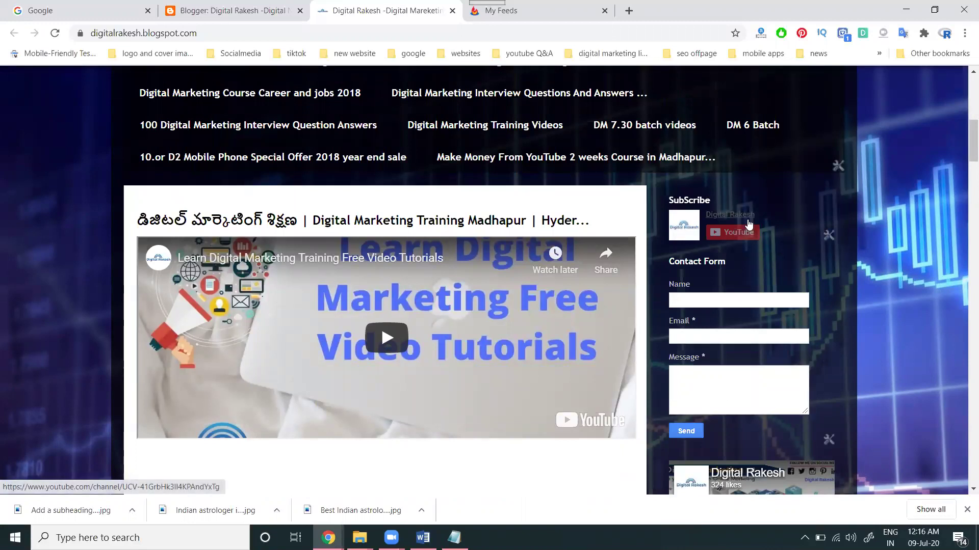
Step: Switch to FeedBurner and activate the Email Subscriptions service for the Digital Rakesh feed
left_click(519, 10)
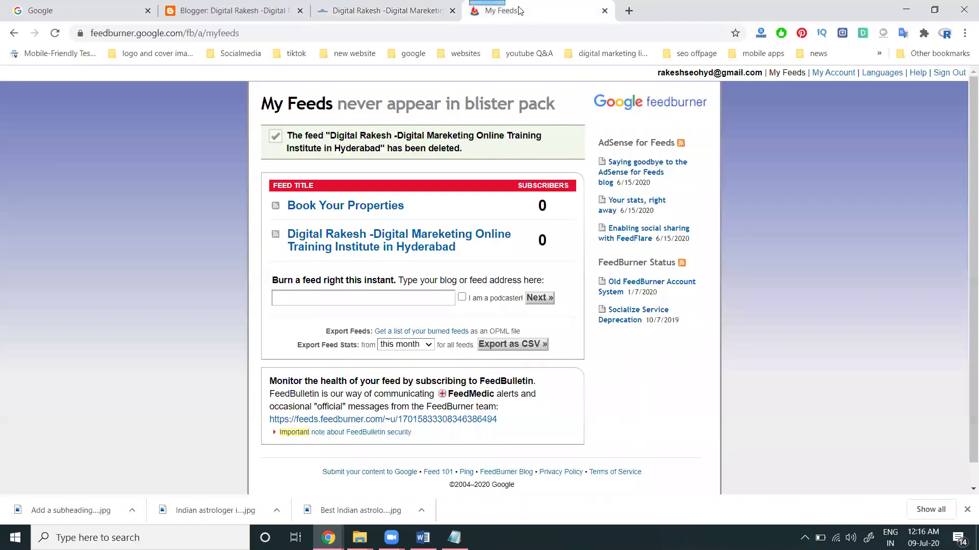
left_click(359, 246)
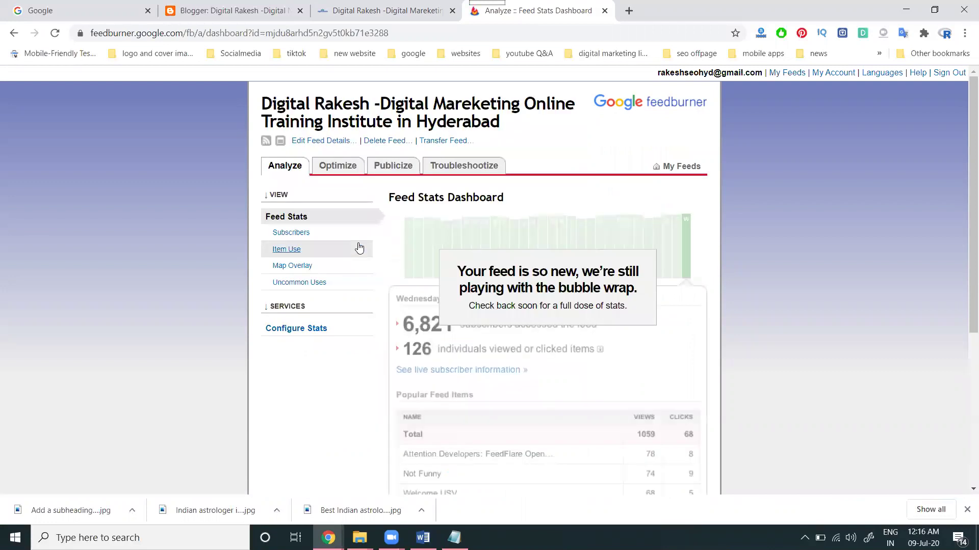
left_click(390, 166)
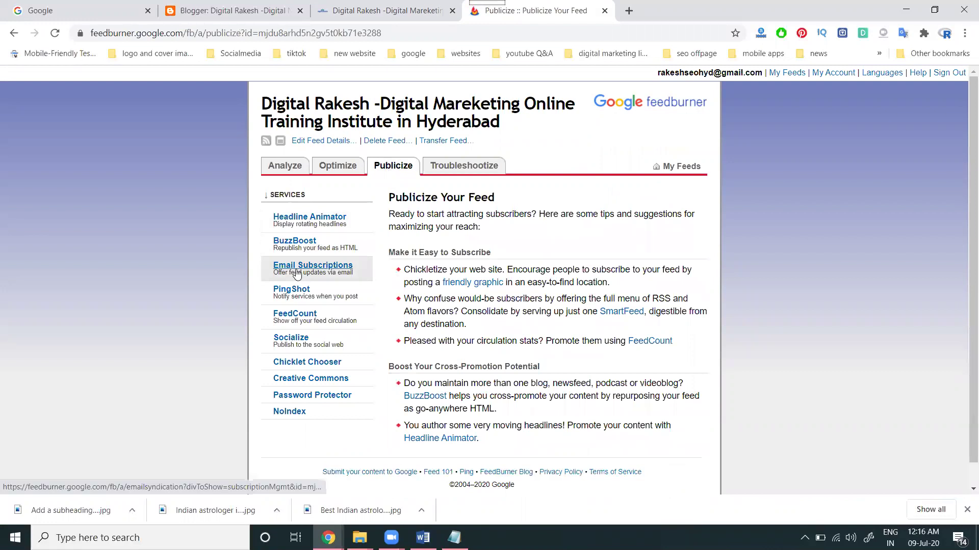
left_click(297, 273)
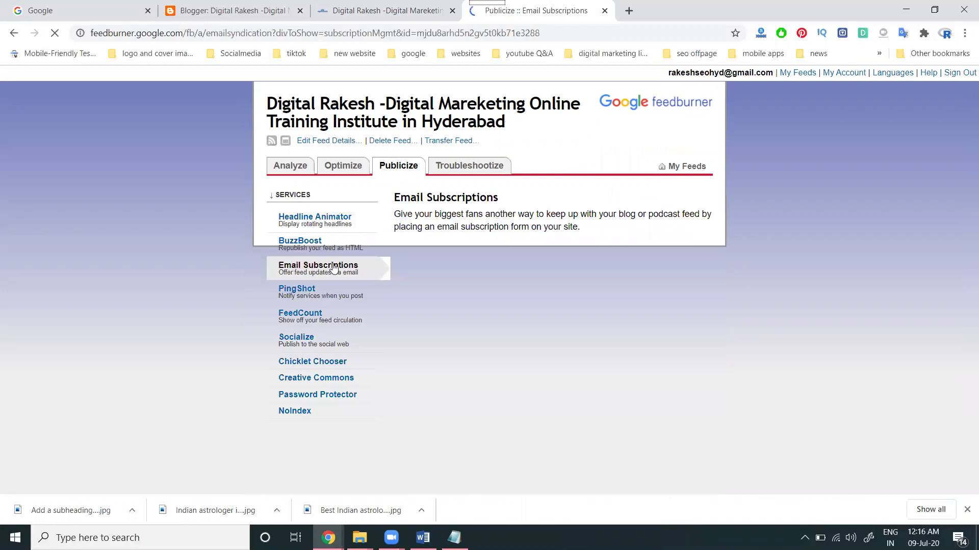
scroll(377, 326, "down", 1)
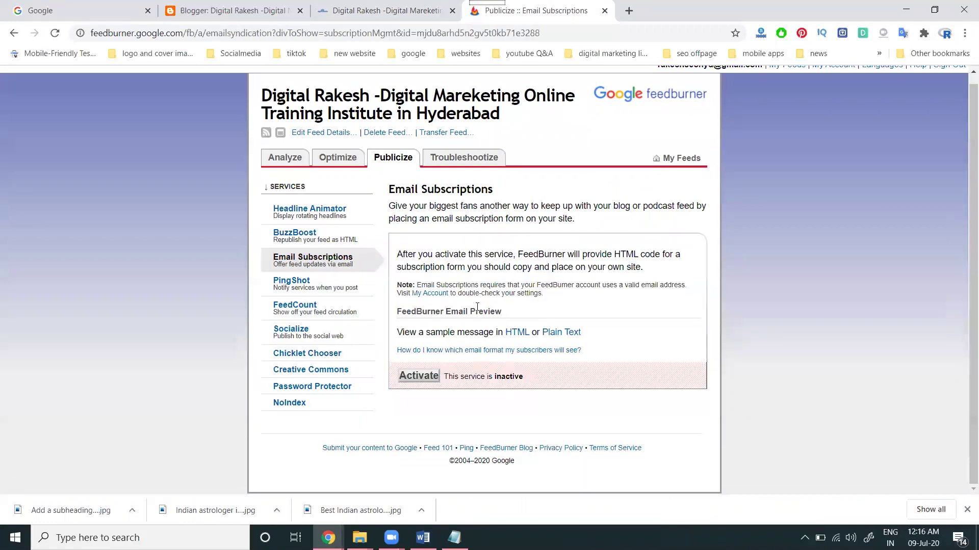
left_click(418, 375)
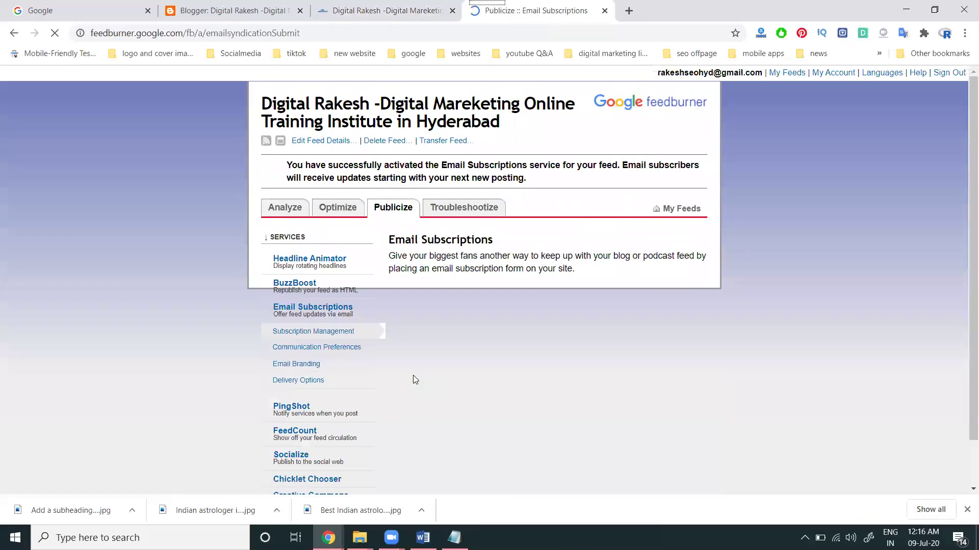
Step: Copy the full English subscription form code of the feed's email subscription service
scroll(414, 378, "down", 5)
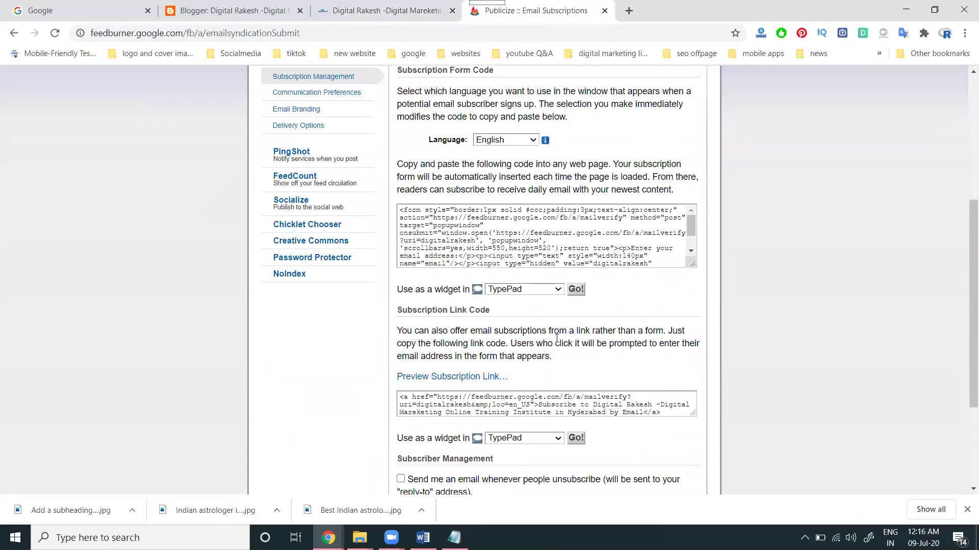
left_click(492, 226)
triple_click(492, 226)
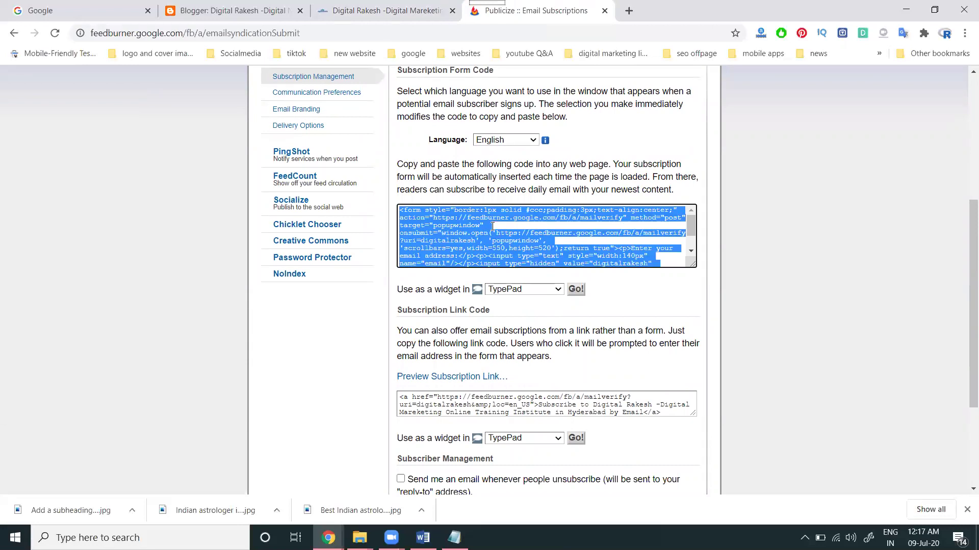
Step: In the Blogger layout, add an HTML/JavaScript gadget to sidebar-right-1 and paste the subscription form code as its content
left_click(227, 12)
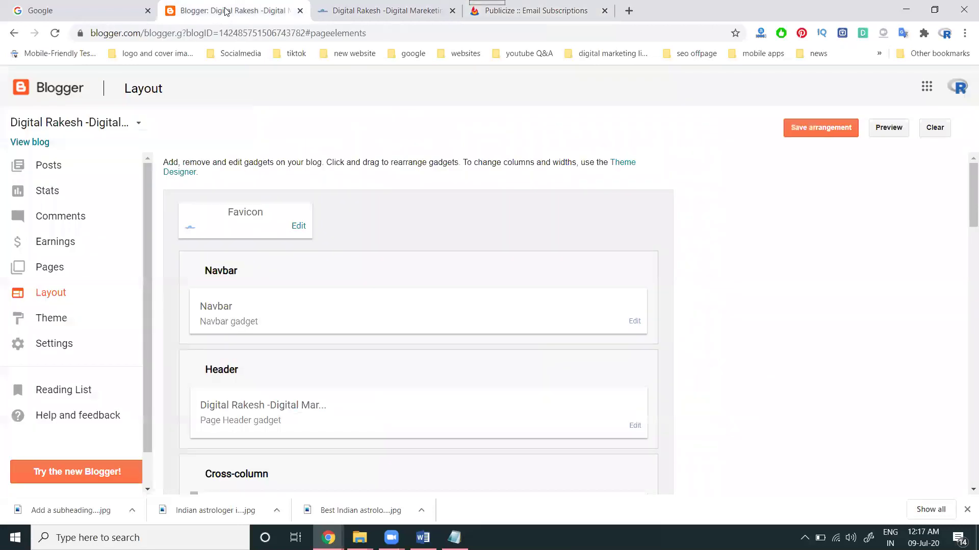
scroll(400, 273, "down", 5)
scroll(398, 272, "down", 3)
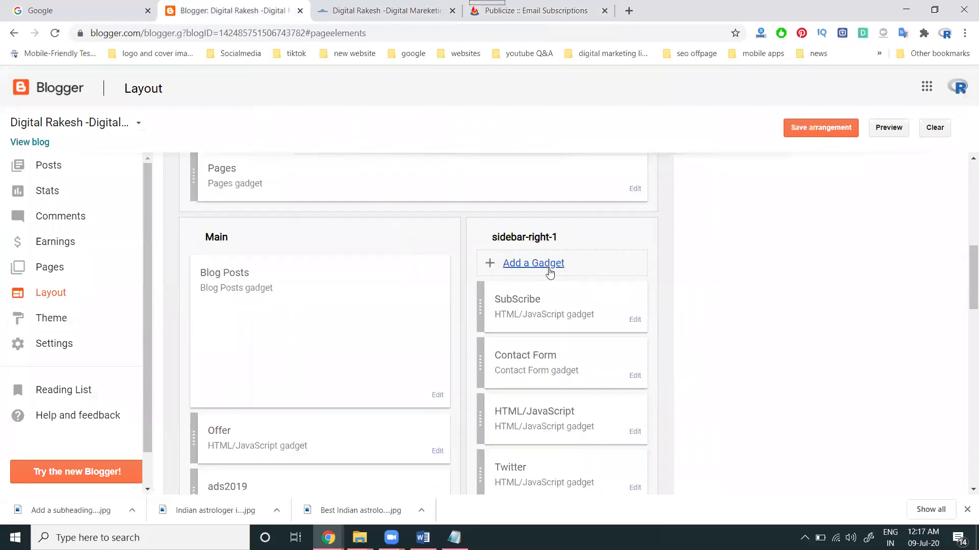
left_click(547, 266)
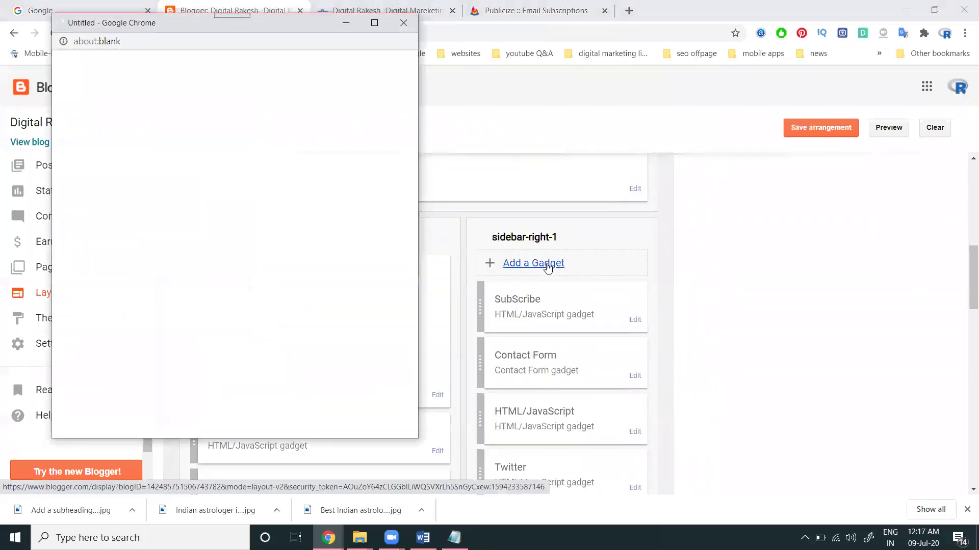
left_click(174, 349)
left_click(201, 234)
key("ctrl+v")
Step: Title the gadget "Email Subscription", save it, and save the layout arrangement
left_click(155, 164)
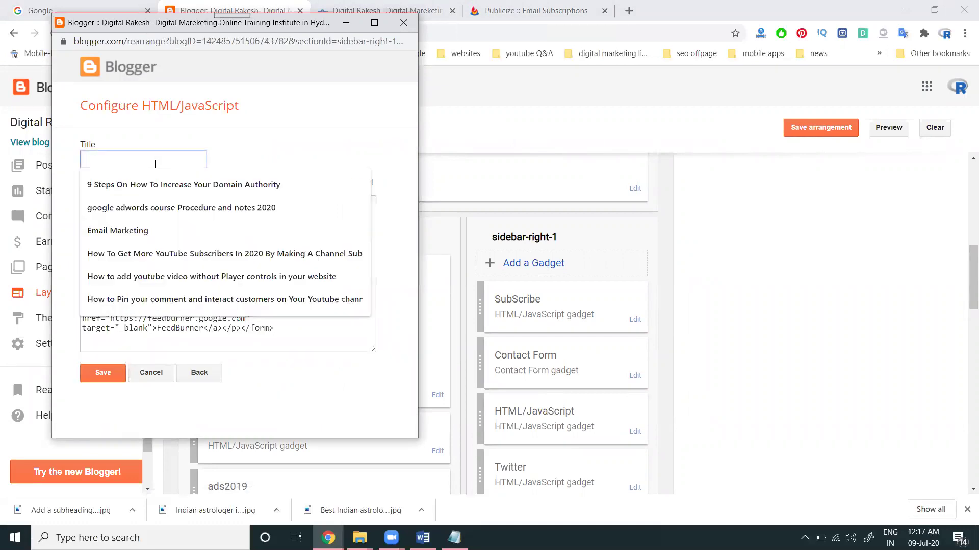
type("Email")
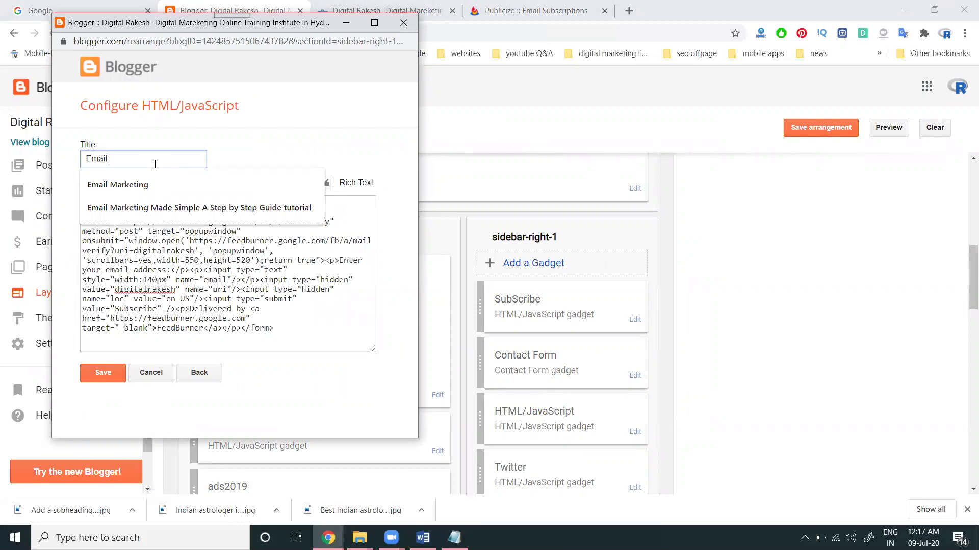
type(" Subscription")
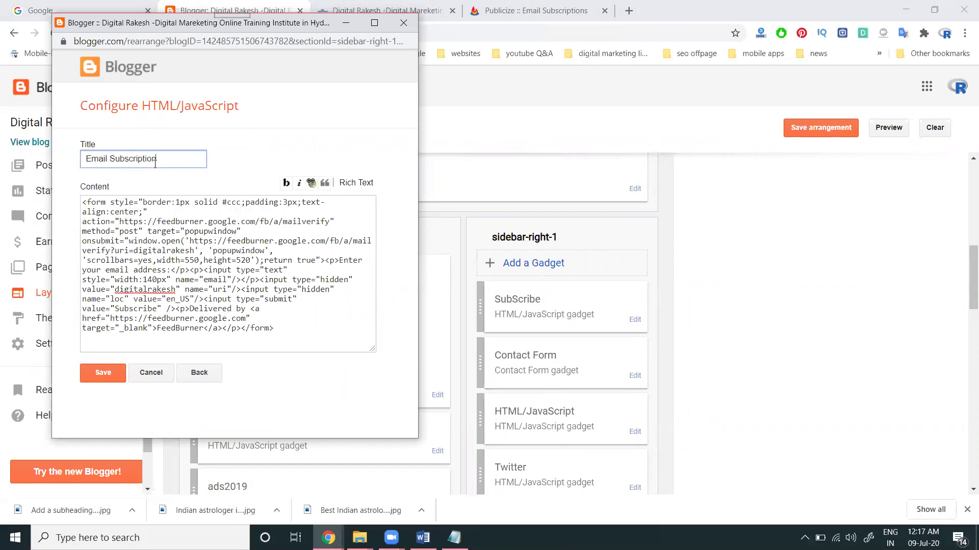
left_click(102, 372)
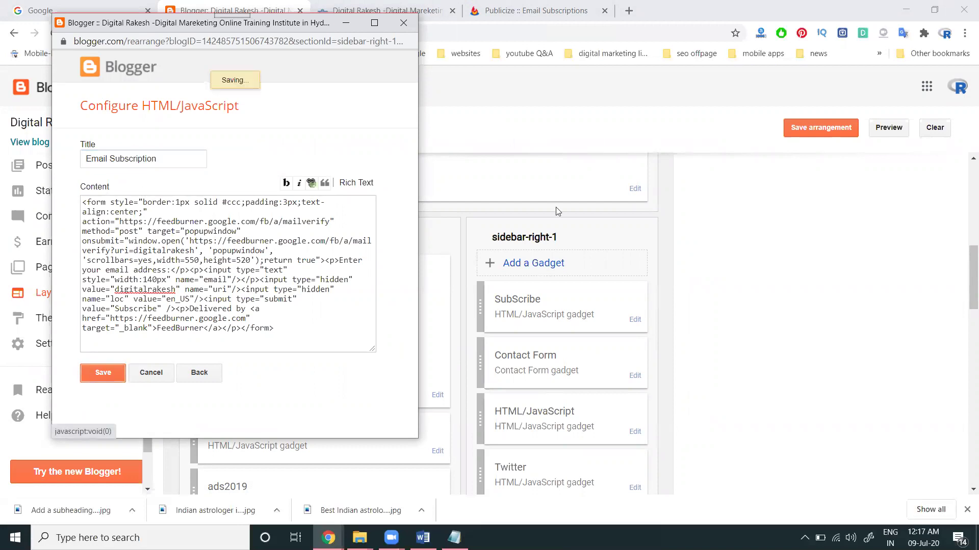
left_click(814, 133)
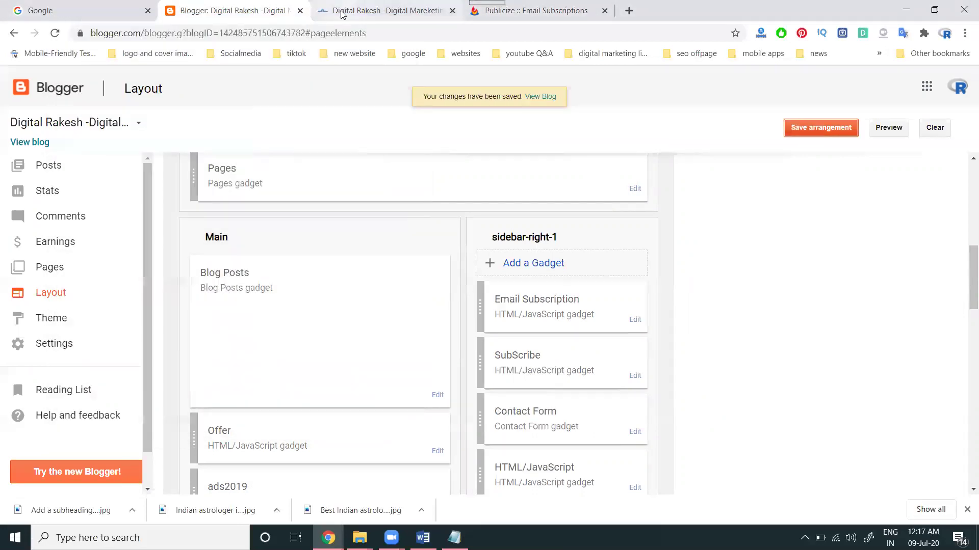
Step: Reload the blog and submit the subscriber's email address through the new Email Subscription form
left_click(341, 13)
left_click(51, 34)
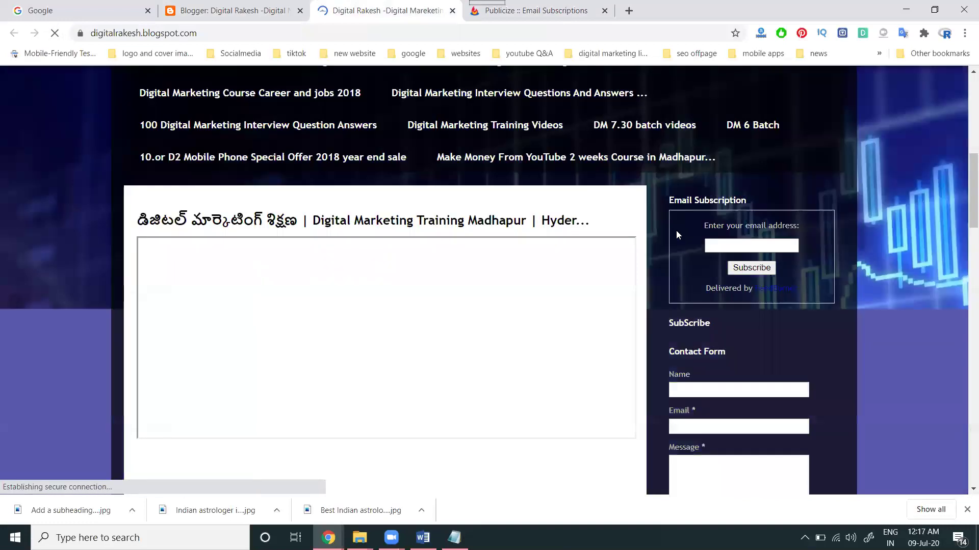
left_click(744, 245)
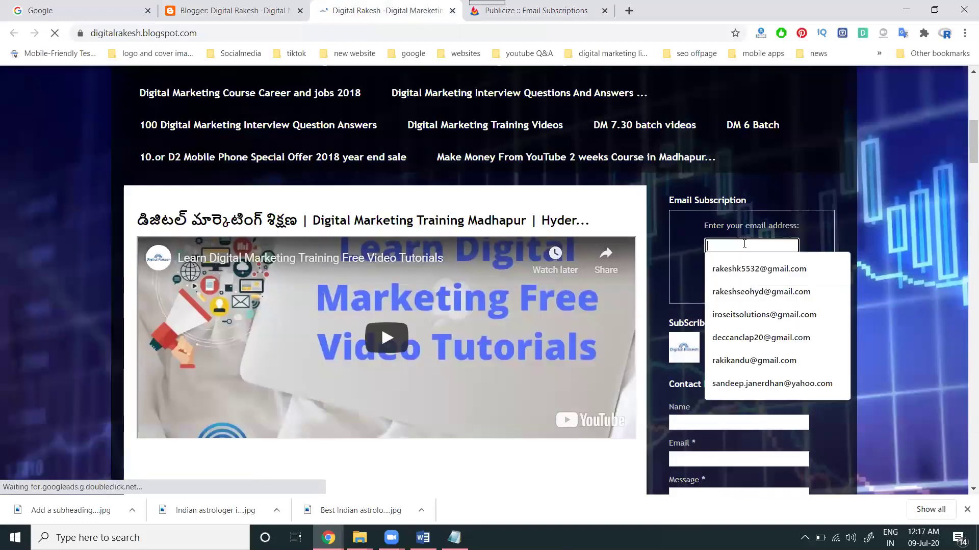
left_click(749, 269)
left_click(742, 269)
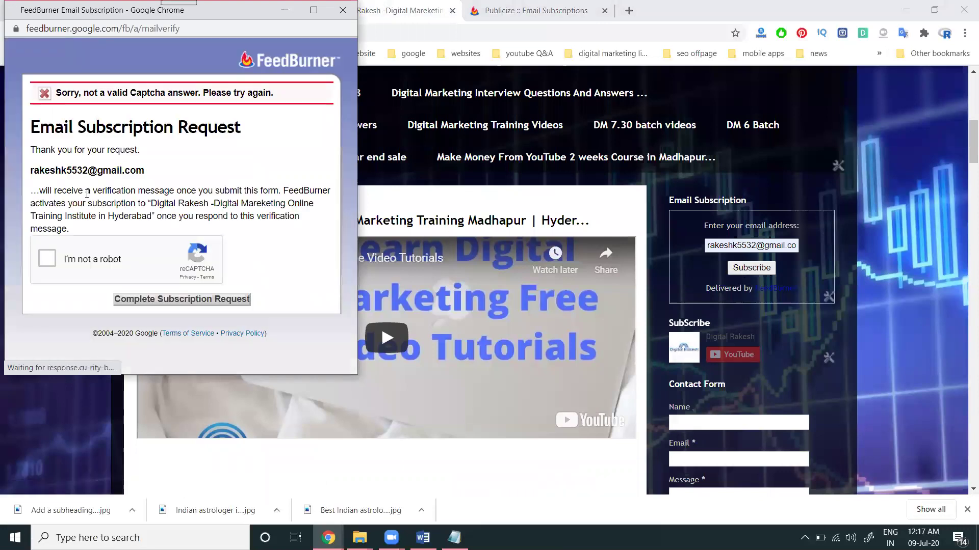
Step: Start the "I'm not a robot" check and submit an answer to the stairs image challenge
left_click(48, 259)
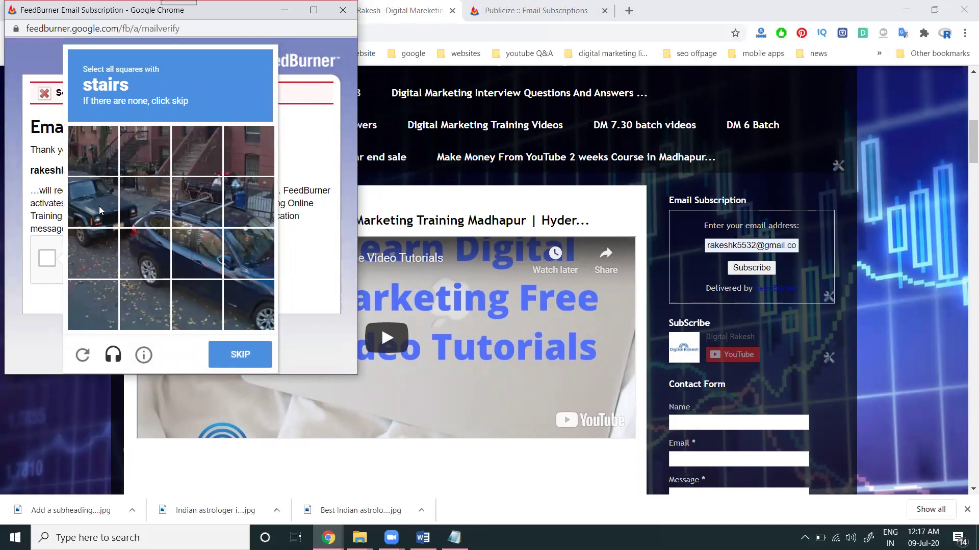
left_click(99, 206)
left_click(101, 247)
left_click(145, 253)
left_click(155, 208)
left_click(194, 204)
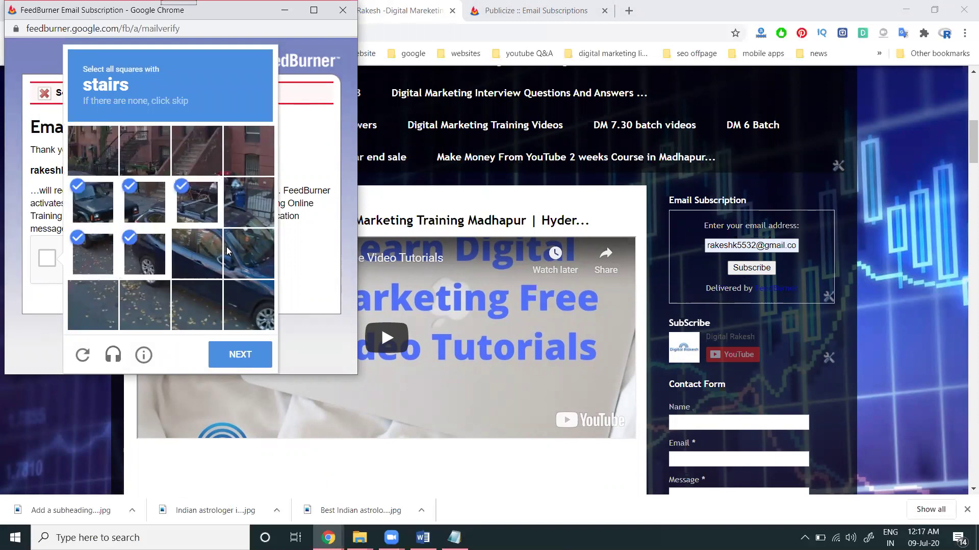
left_click(216, 250)
left_click(253, 291)
left_click(246, 351)
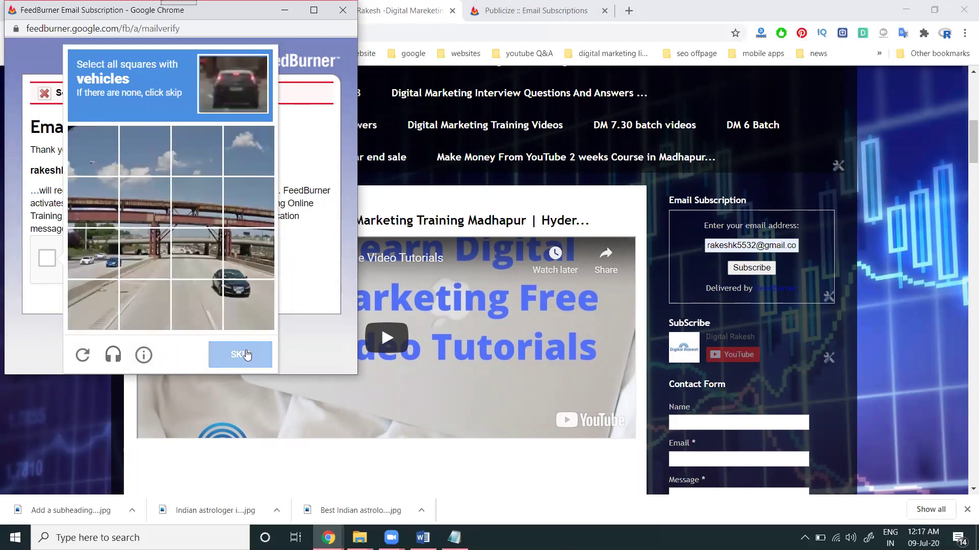
Step: Mark the squares for the vehicles image challenge and submit the answer
left_click(248, 263)
left_click(237, 298)
left_click(215, 296)
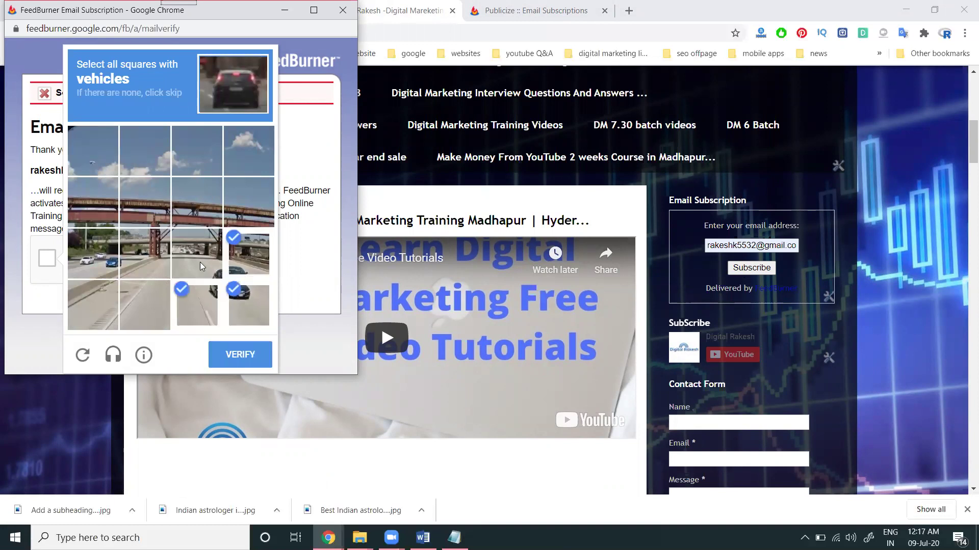
left_click(200, 262)
left_click(125, 251)
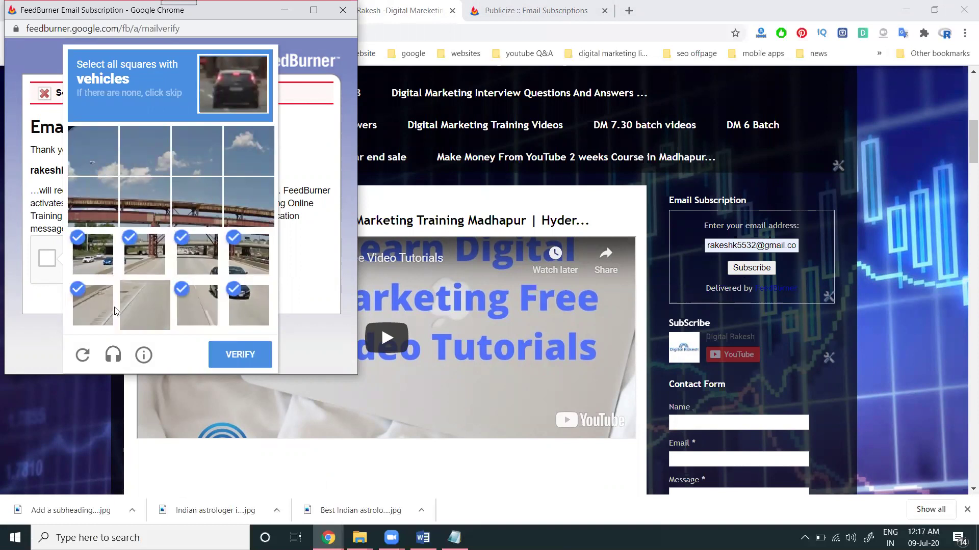
left_click(235, 355)
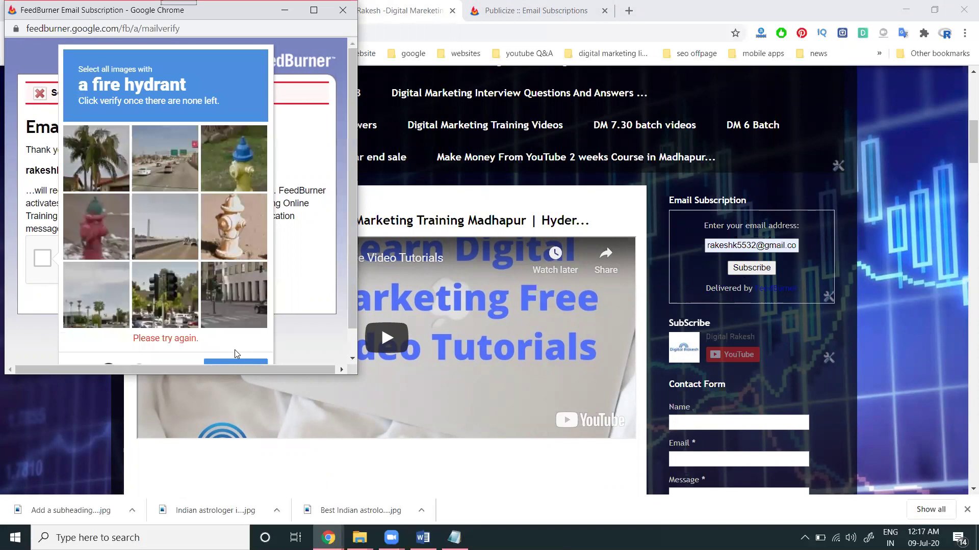
Step: Solve the fire hydrant image challenge, complete the subscription request, and close the FeedBurner pop-up
left_click(101, 226)
left_click(238, 158)
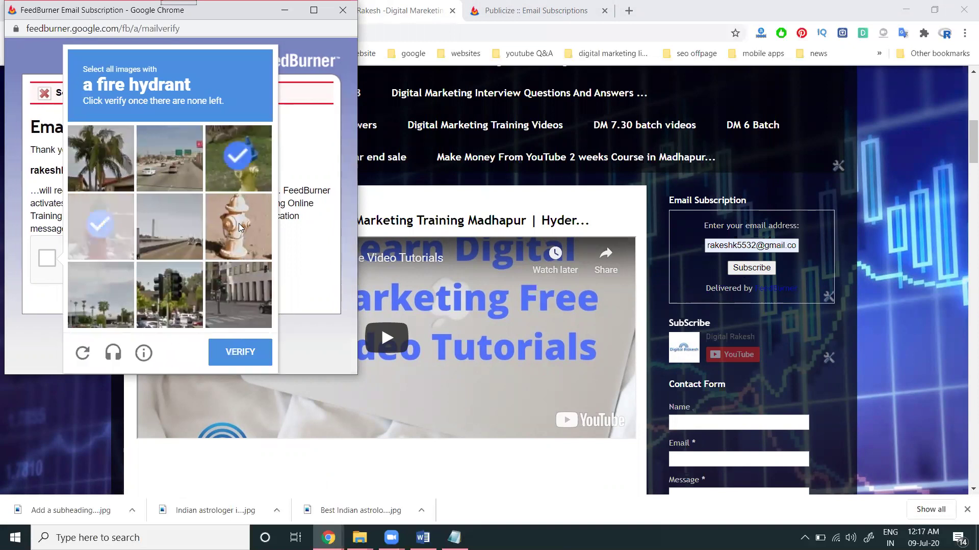
left_click(233, 224)
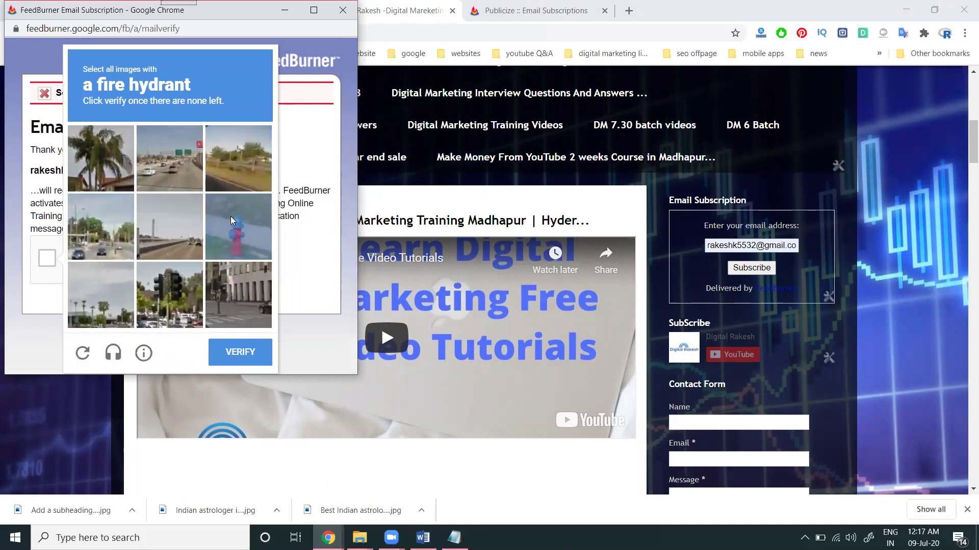
left_click(230, 219)
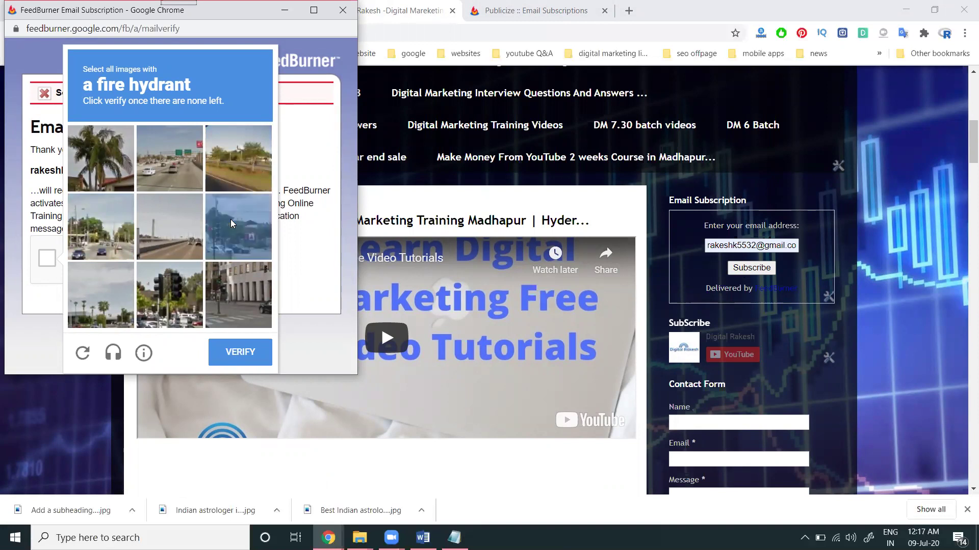
left_click(240, 352)
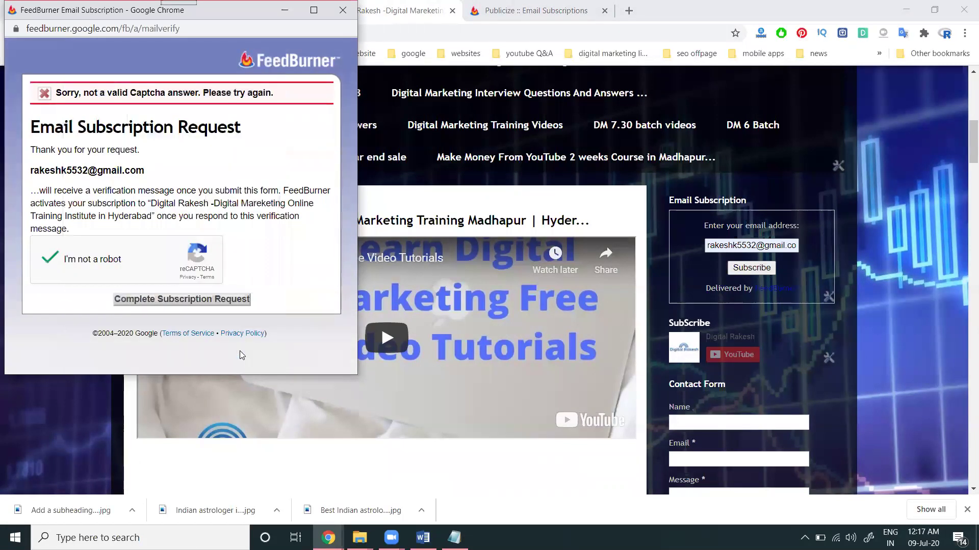
left_click(186, 301)
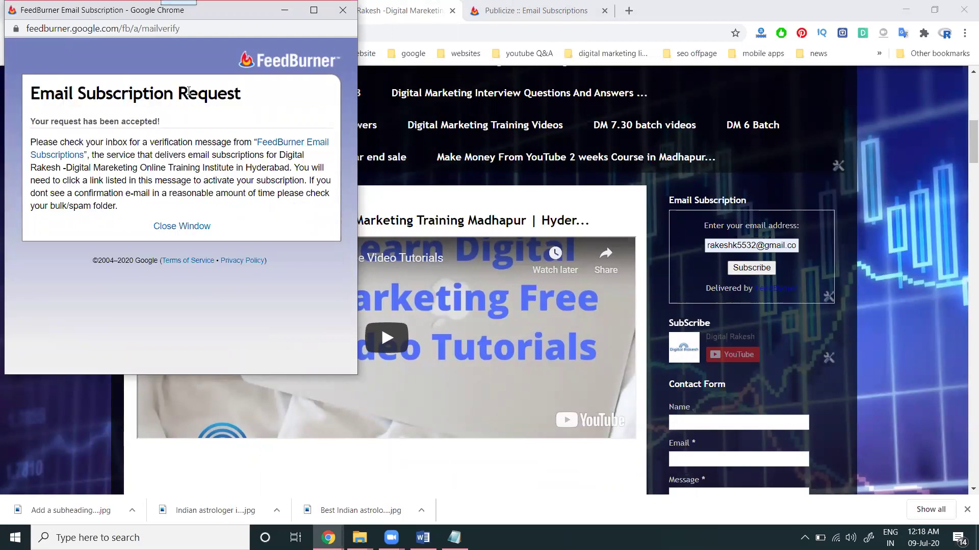
left_click(343, 10)
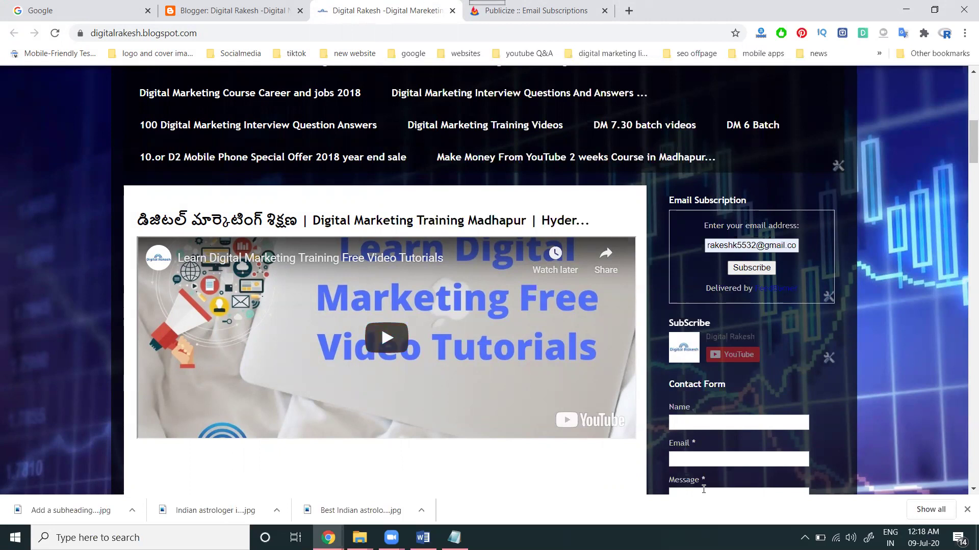
Step: Switch to Gmail, confirm the blog subscription through the link in FeedBurner's activation email, and return to the inbox
key("alt+Tab")
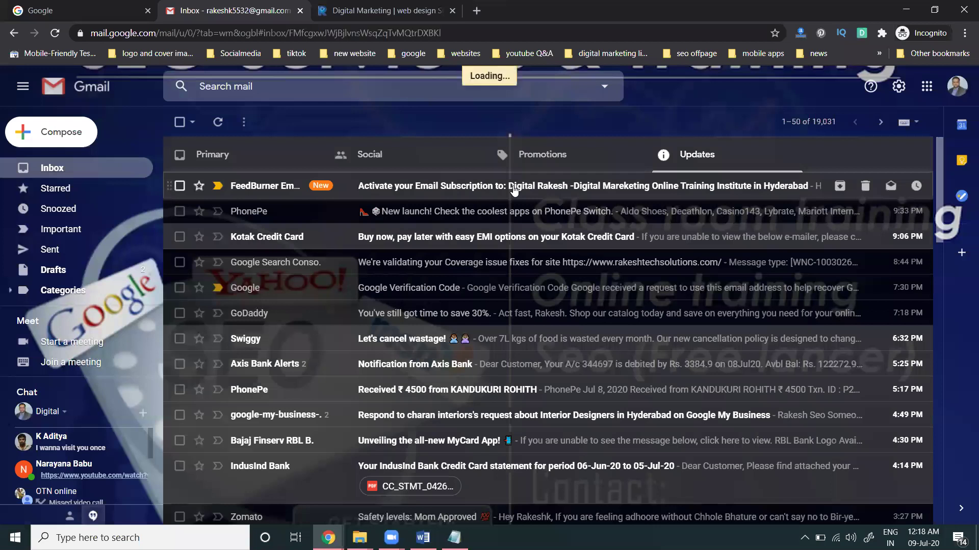
left_click(514, 190)
scroll(477, 247, "down", 3)
scroll(238, 174, "up", 3)
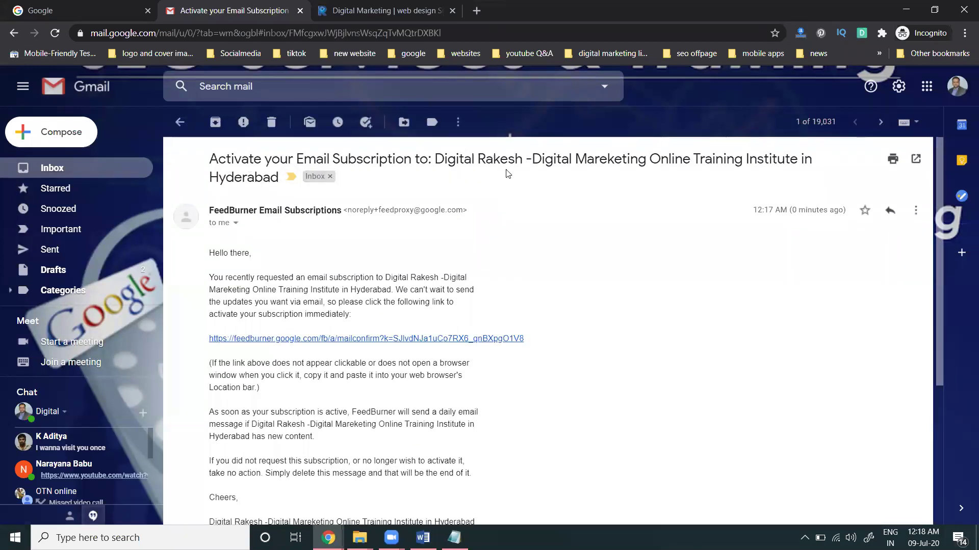
left_click(429, 339)
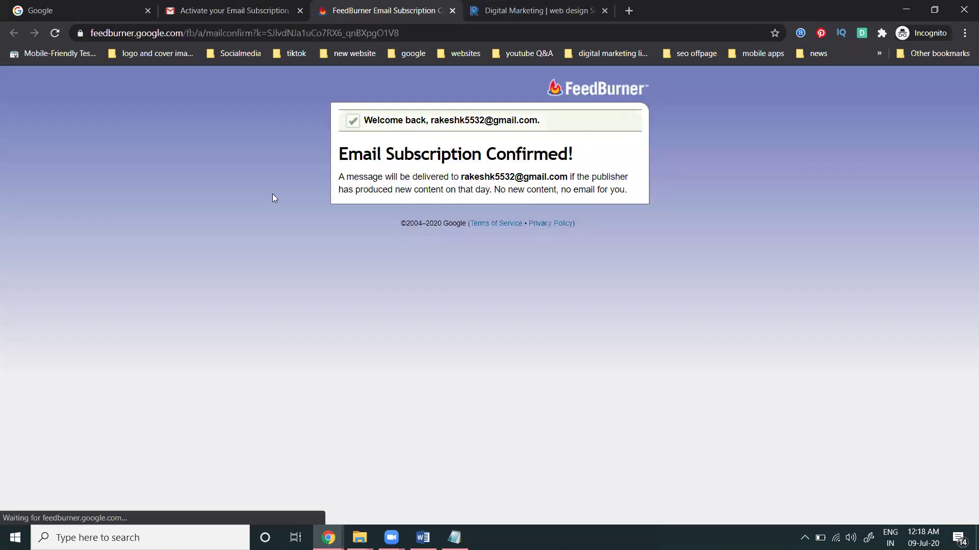
left_click(452, 11)
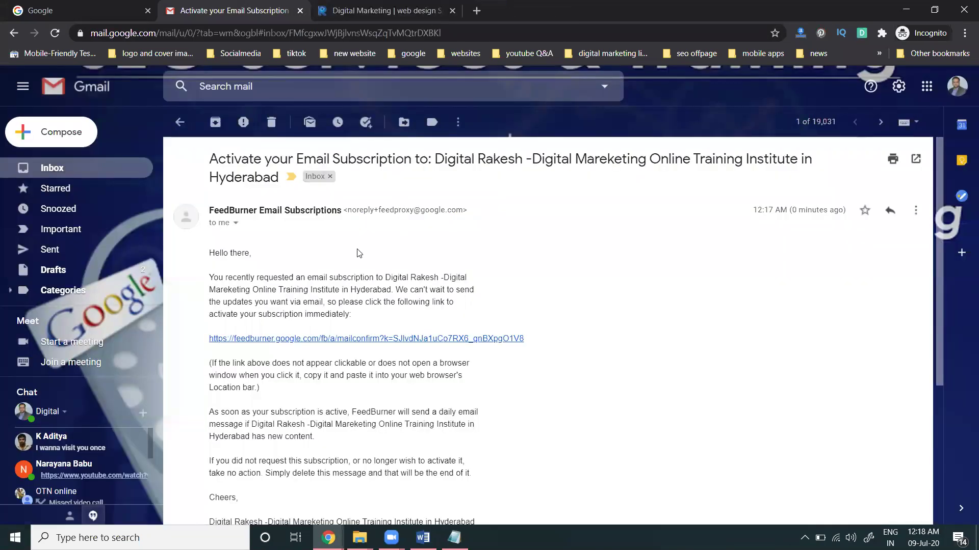
left_click(180, 124)
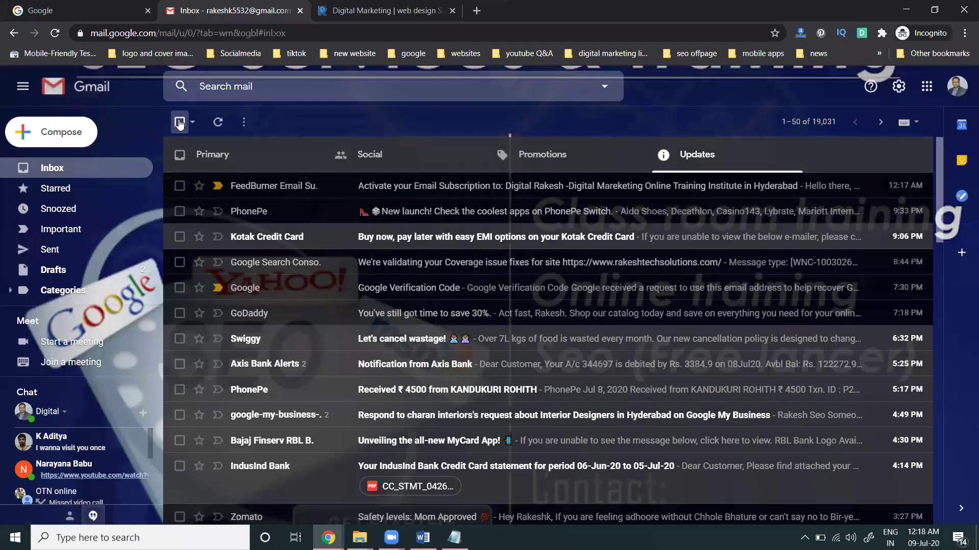
left_click(122, 171)
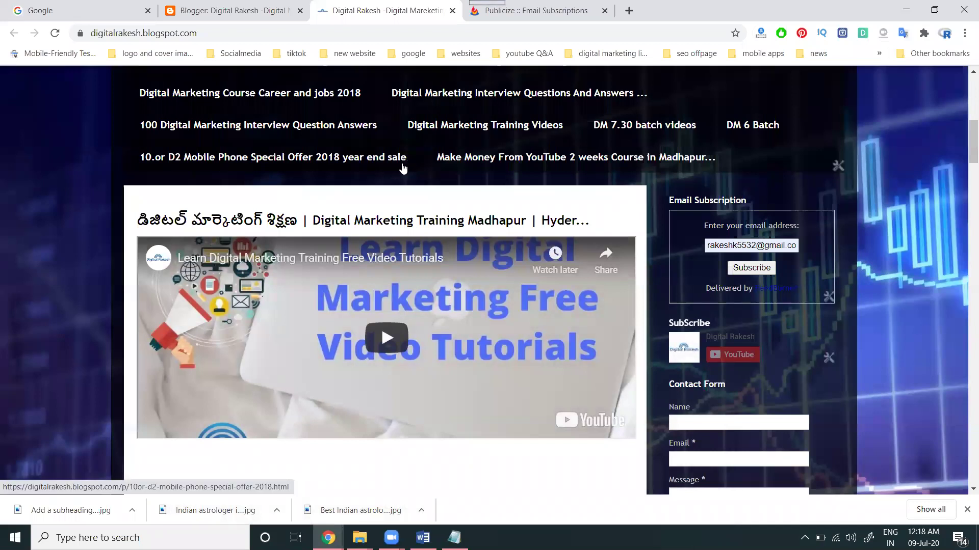
Step: Review the feed's Email Branding settings in FeedBurner and return to the Subscription Management page
left_click(557, 6)
scroll(494, 213, "up", 3)
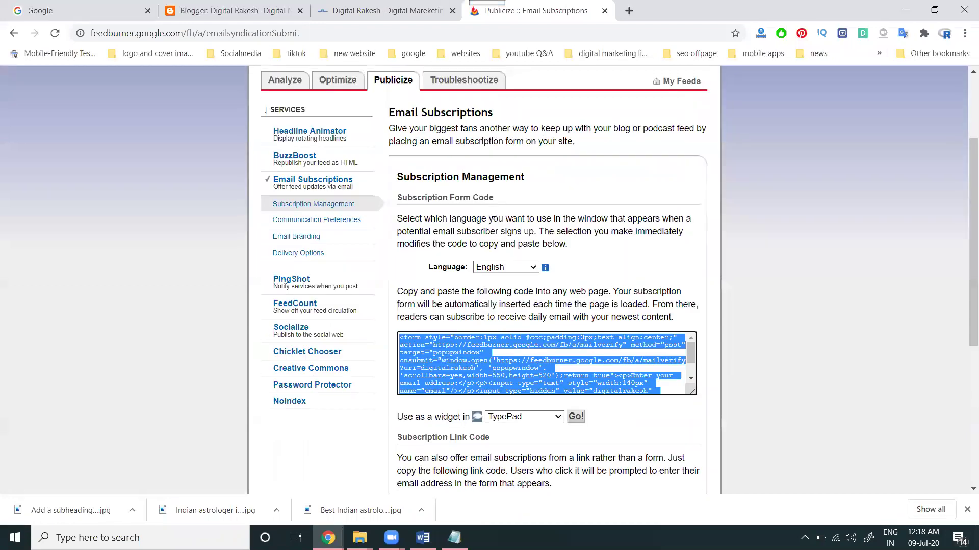
left_click(310, 237)
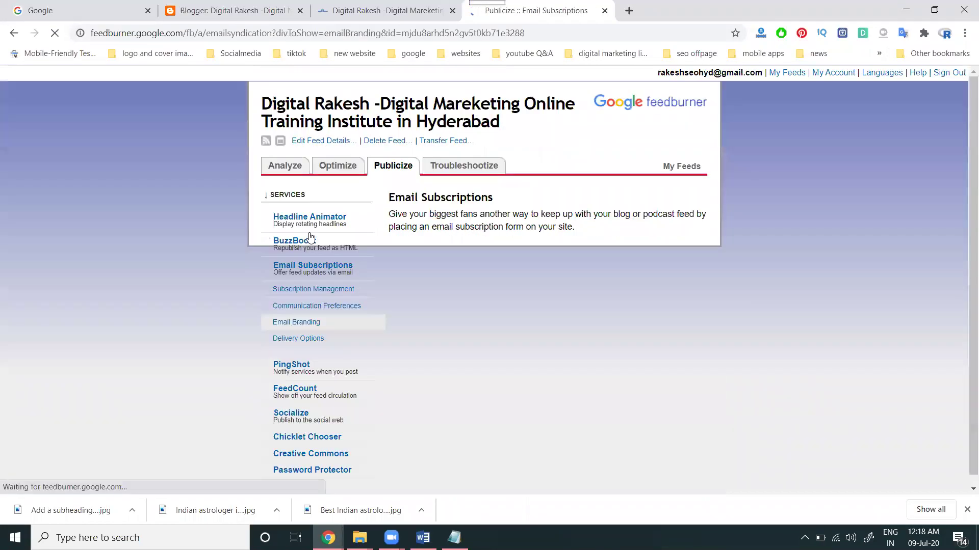
scroll(486, 306, "down", 3)
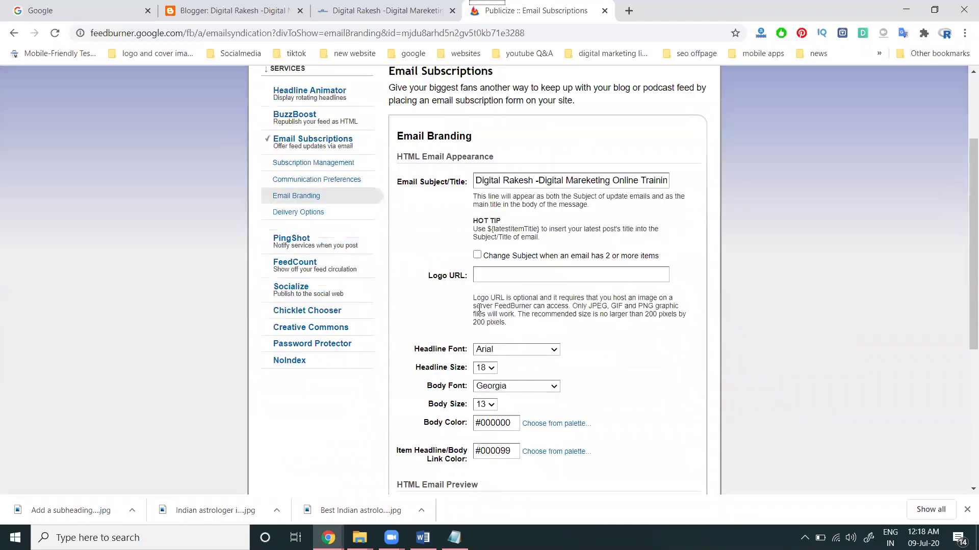
left_click(303, 163)
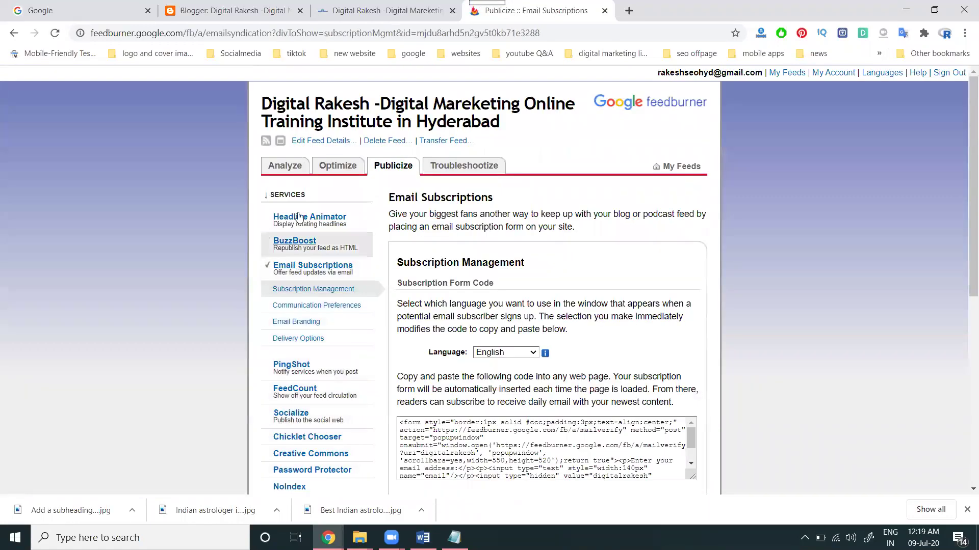
Step: Check the Feed Stats dashboard for subscriber statistics, revisiting Subscription Management in between
left_click(286, 167)
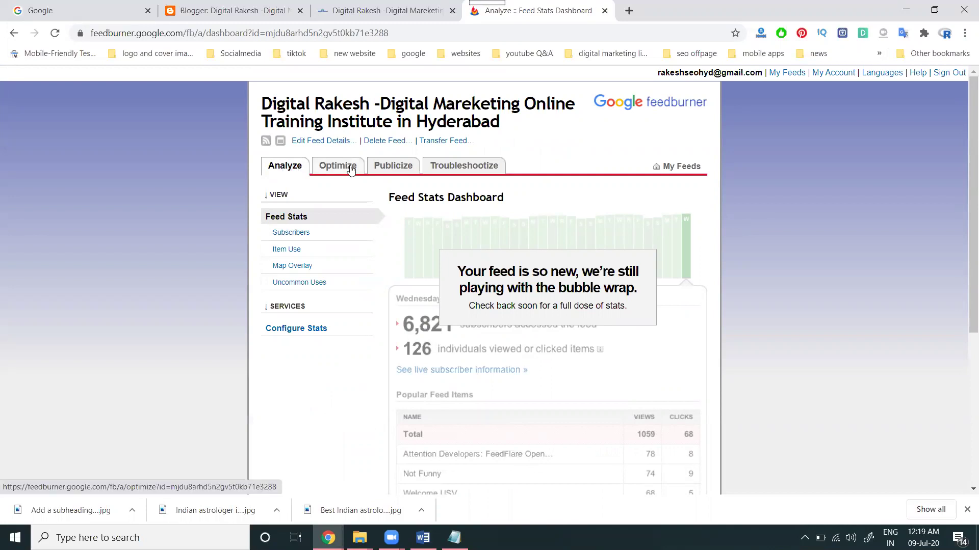
left_click(398, 171)
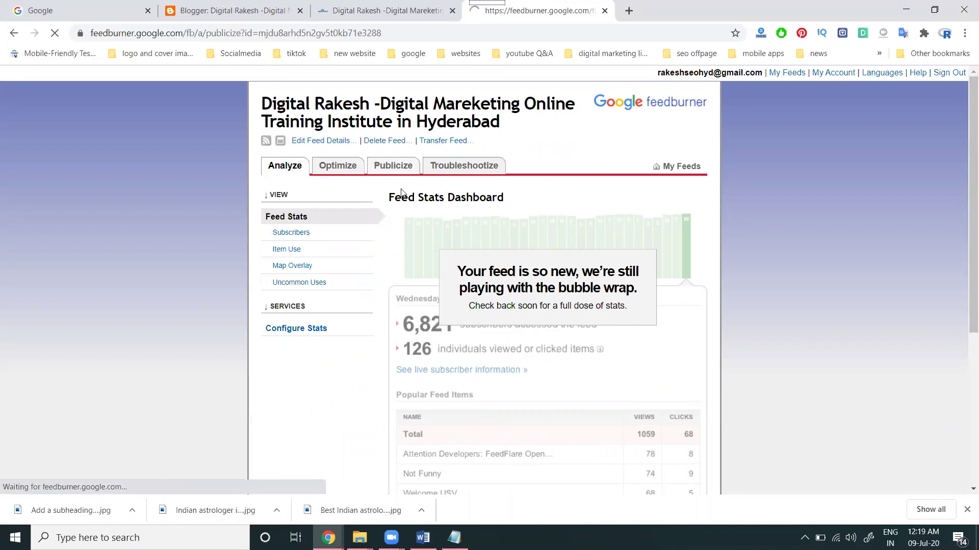
left_click(308, 289)
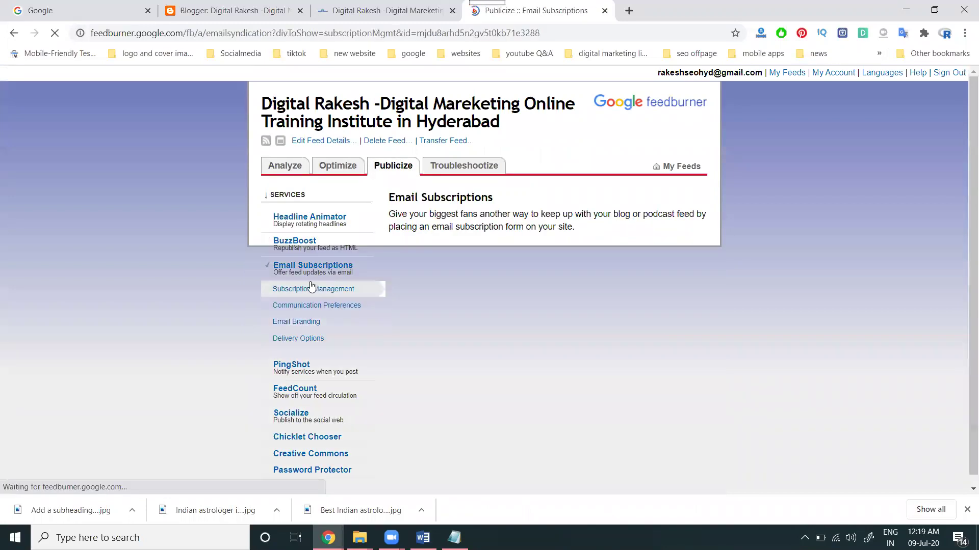
left_click(307, 289)
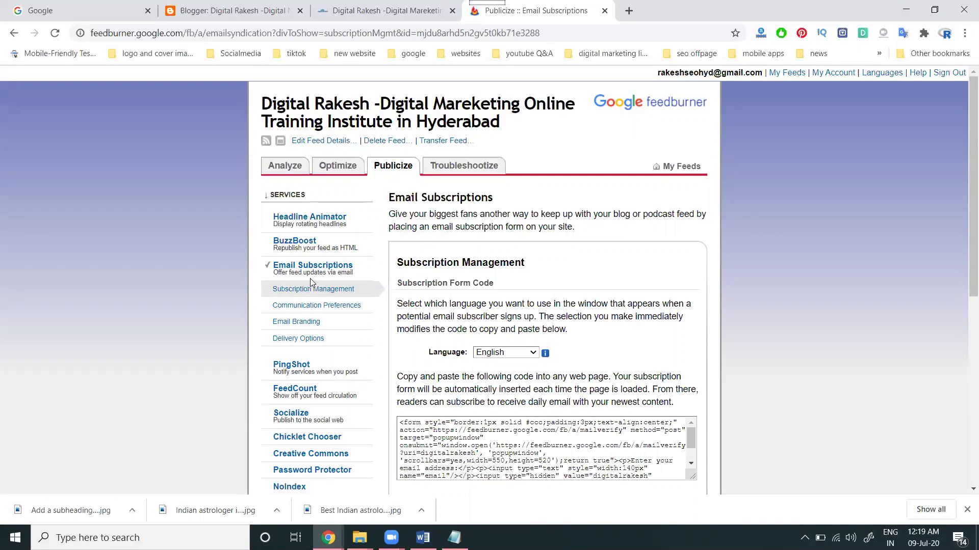
left_click(275, 168)
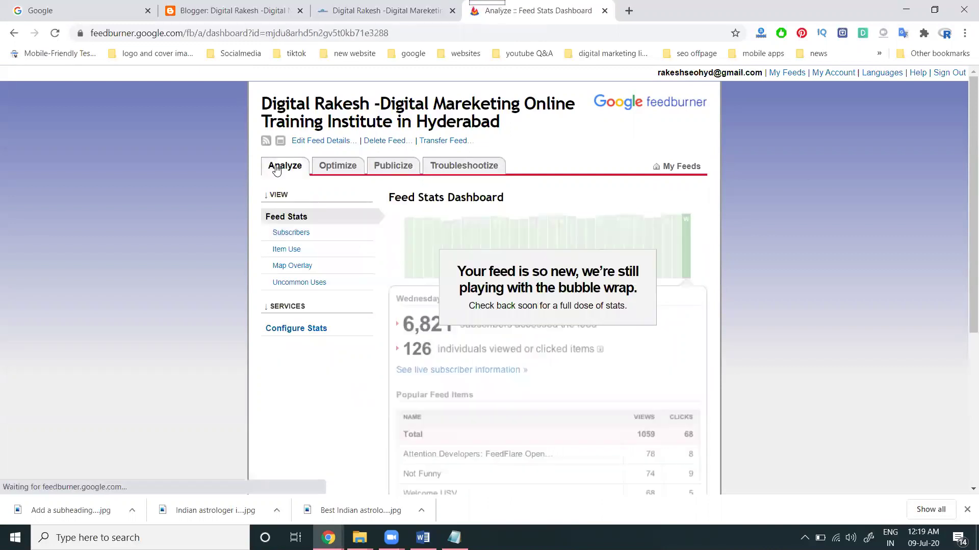